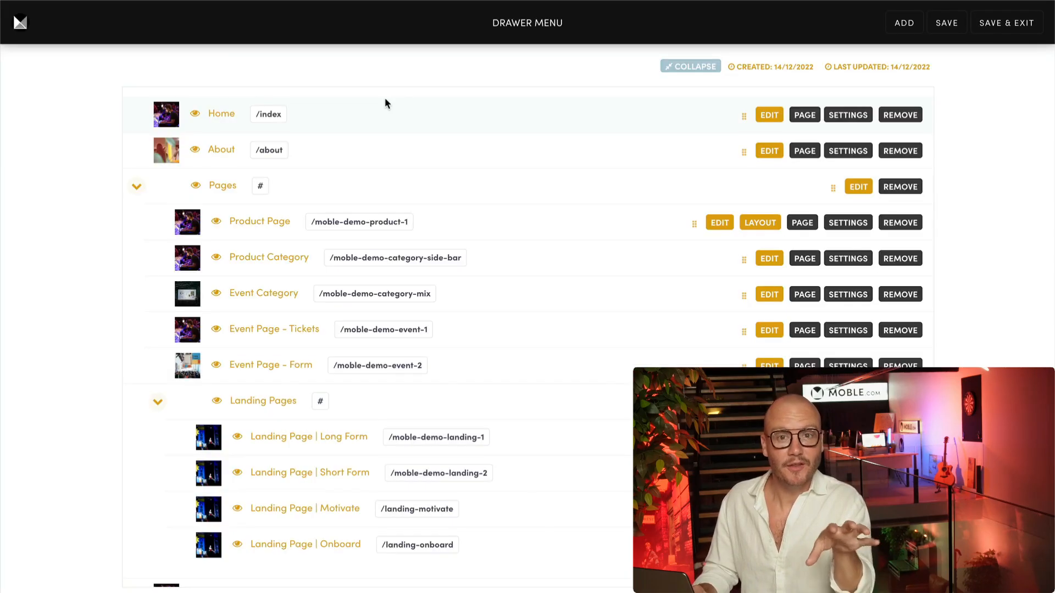
- Start a new item in the drawer menu labelled Events and set it to be created as a new page
scroll(384, 142, "down", 2)
scroll(383, 141, "up", 2)
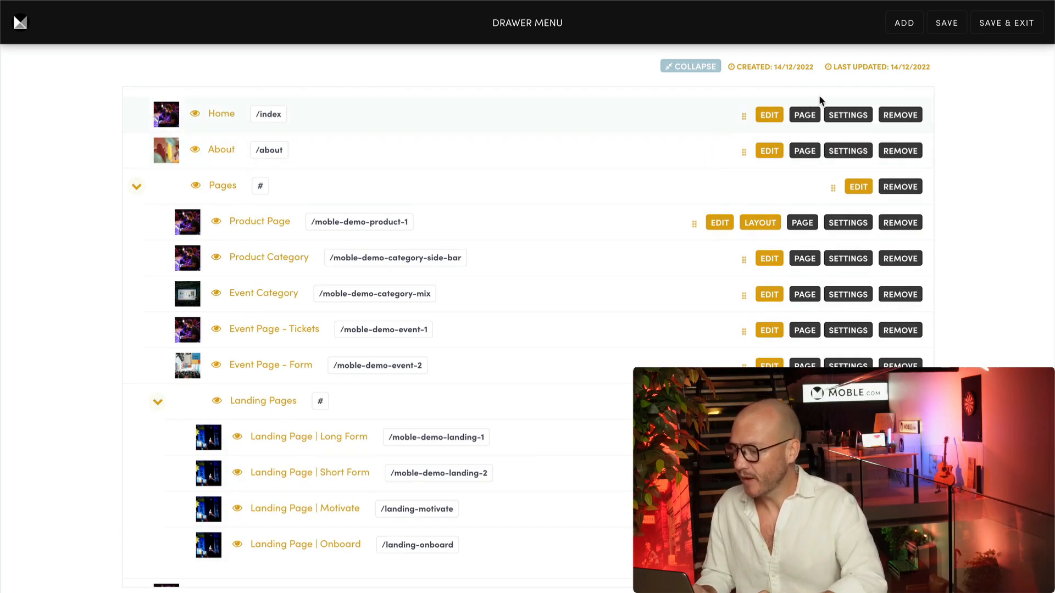
left_click(904, 25)
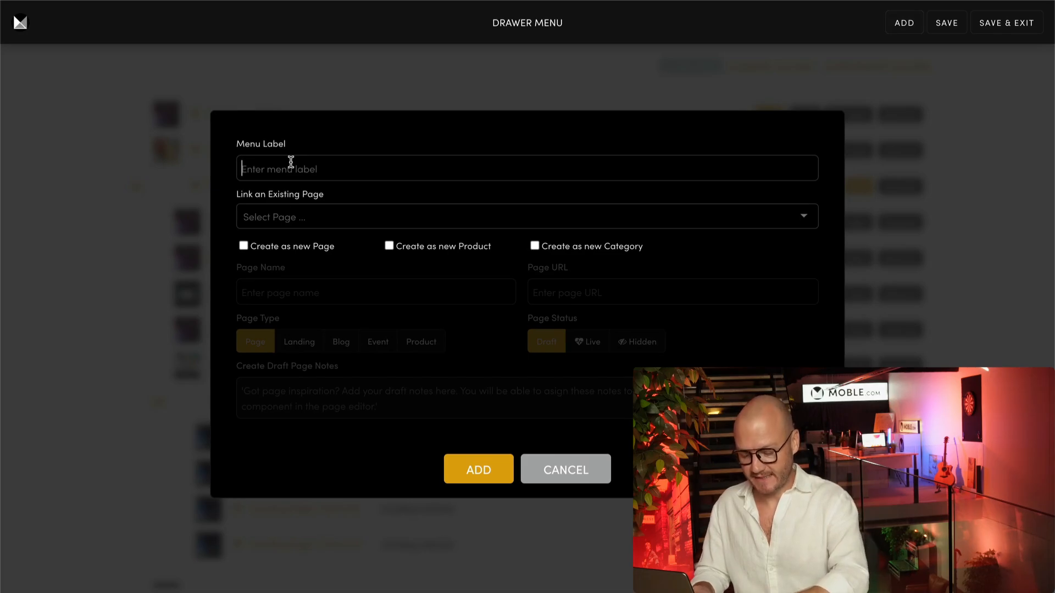
type("Events")
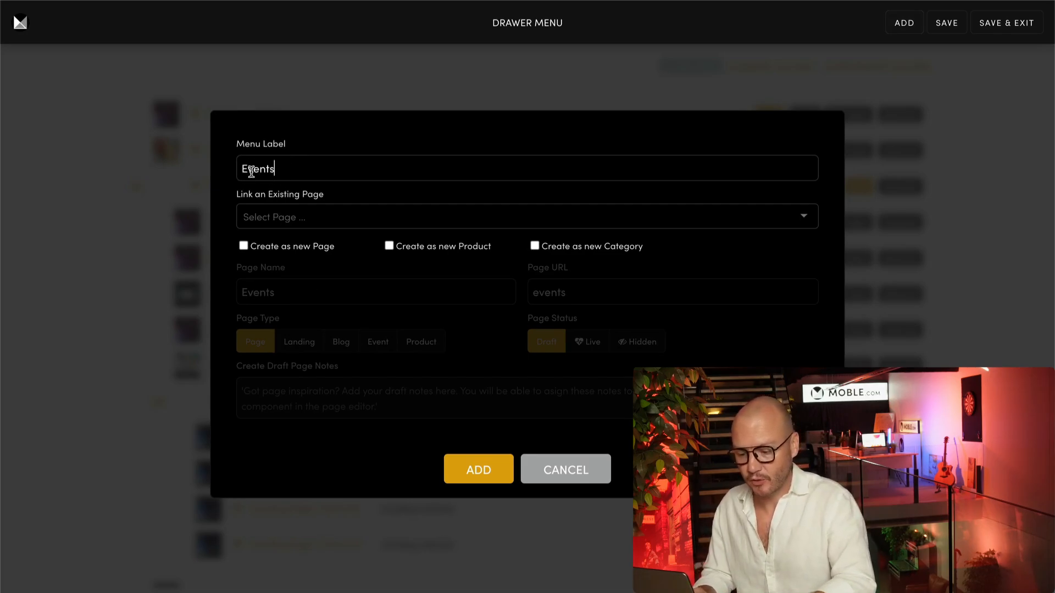
left_click(243, 246)
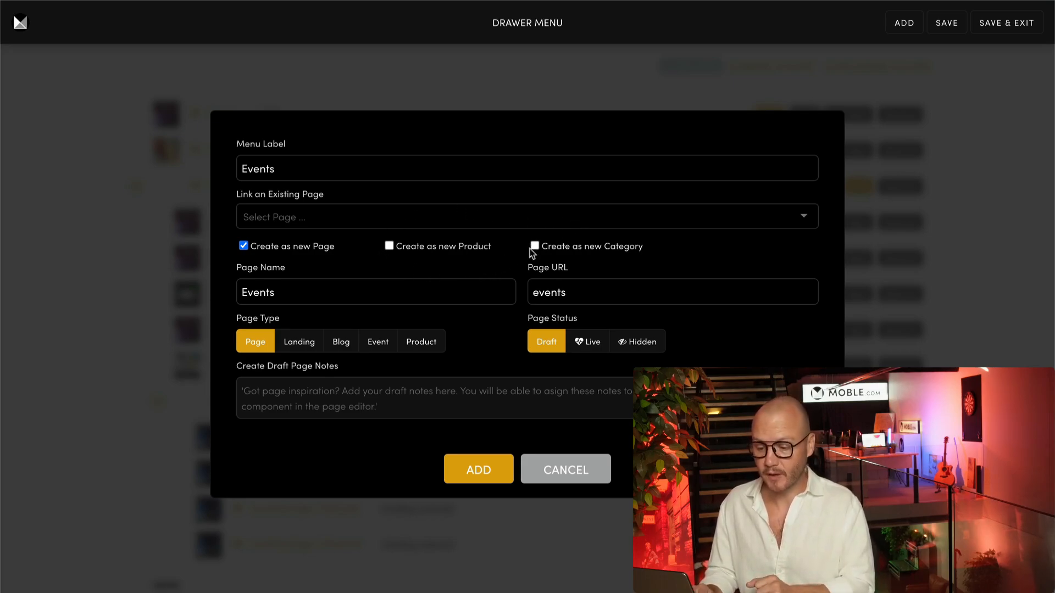
- Turn off new page creation, link the menu item to the existing page About - /about and relabel it About
left_click(244, 246)
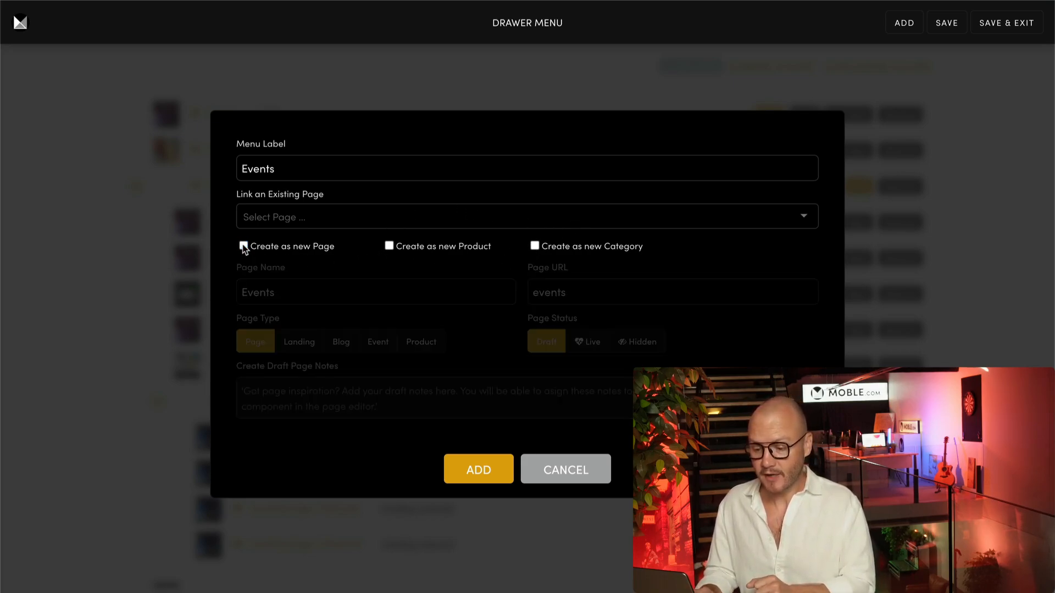
left_click(265, 220)
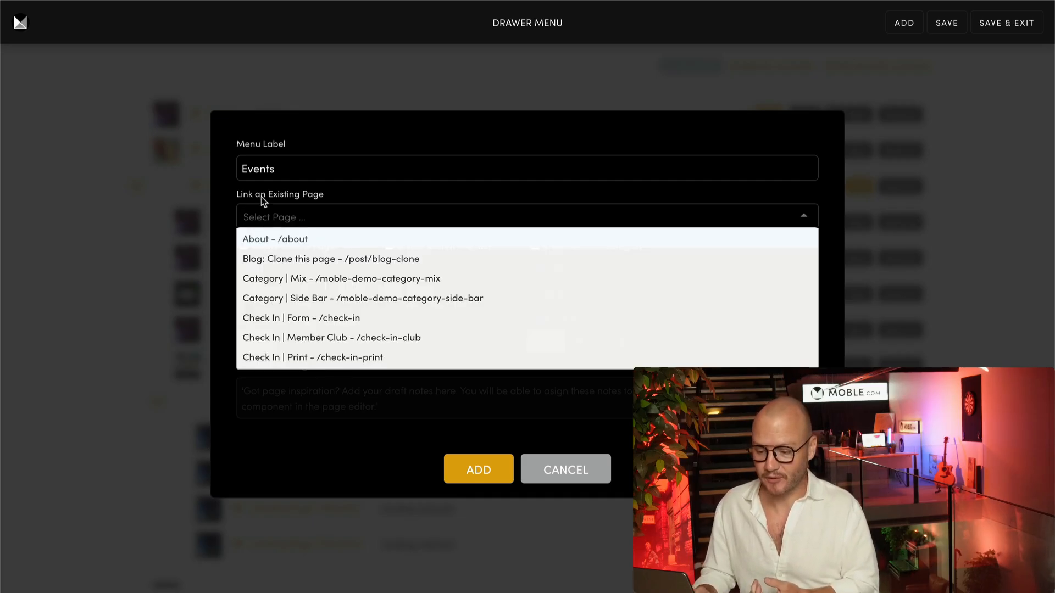
left_click(285, 242)
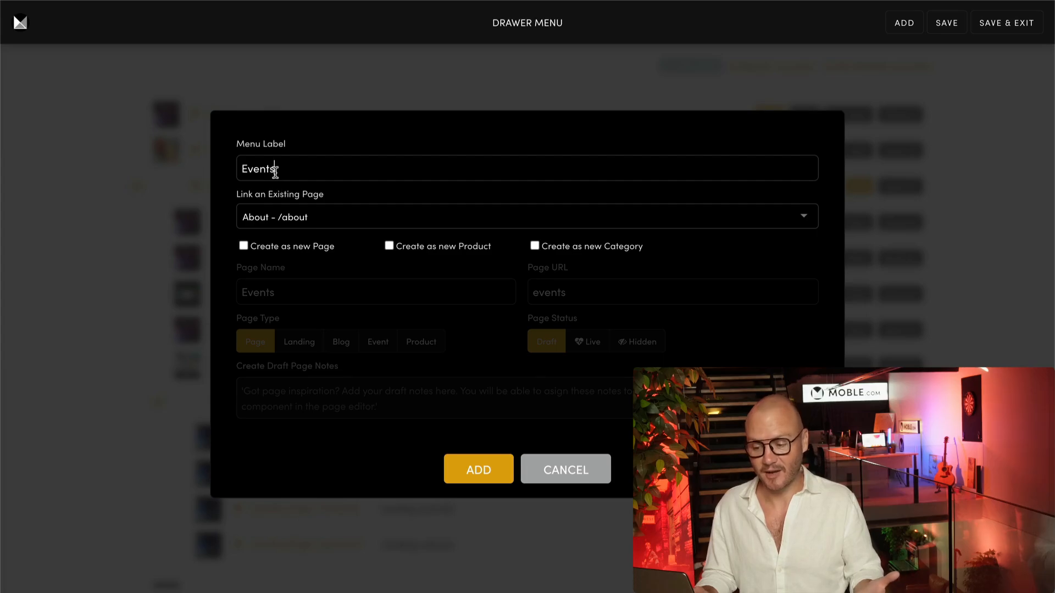
left_click_drag(275, 173, 224, 174)
type("About")
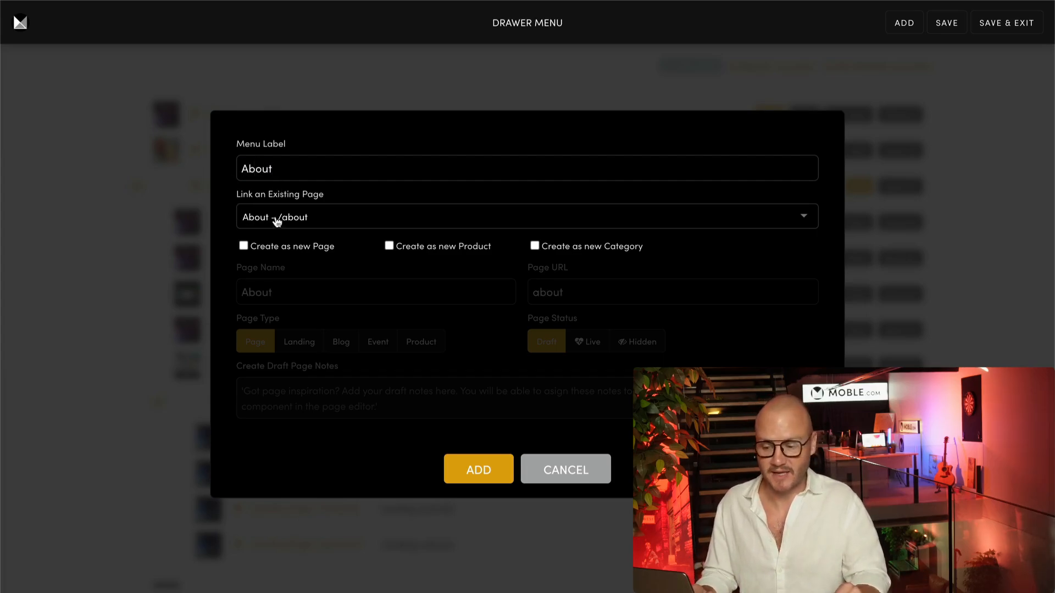
- Switch the menu item back to creating a new page and change its menu label to Events
left_click_drag(284, 171, 228, 176)
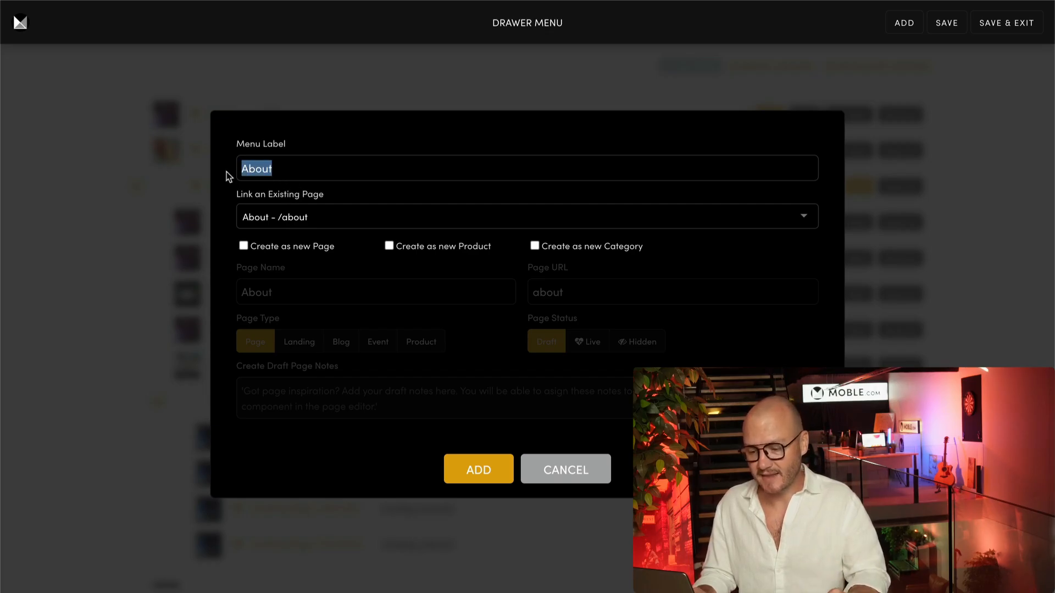
left_click(331, 225)
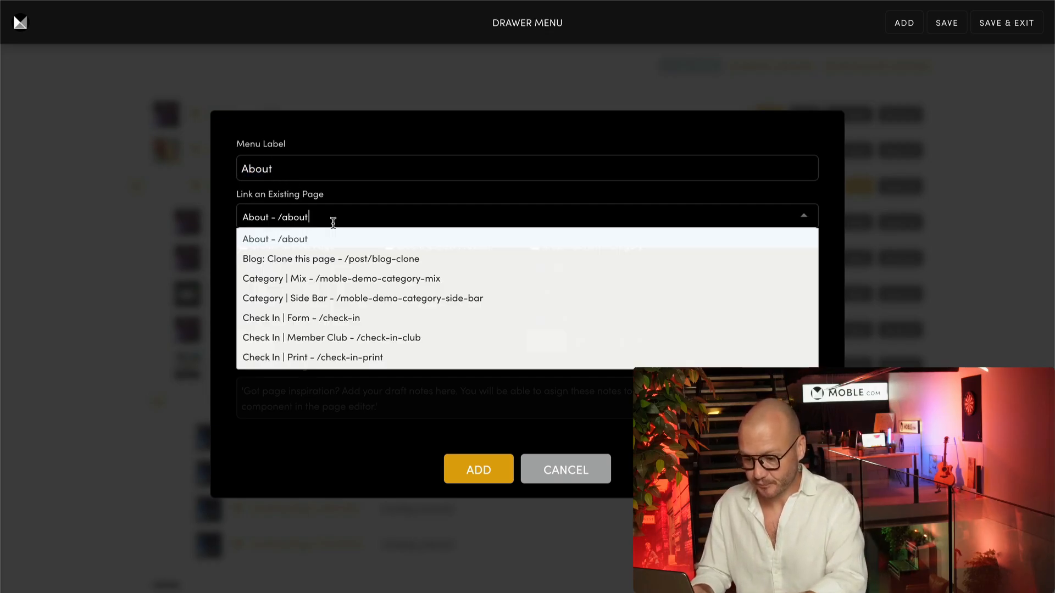
left_click(219, 185)
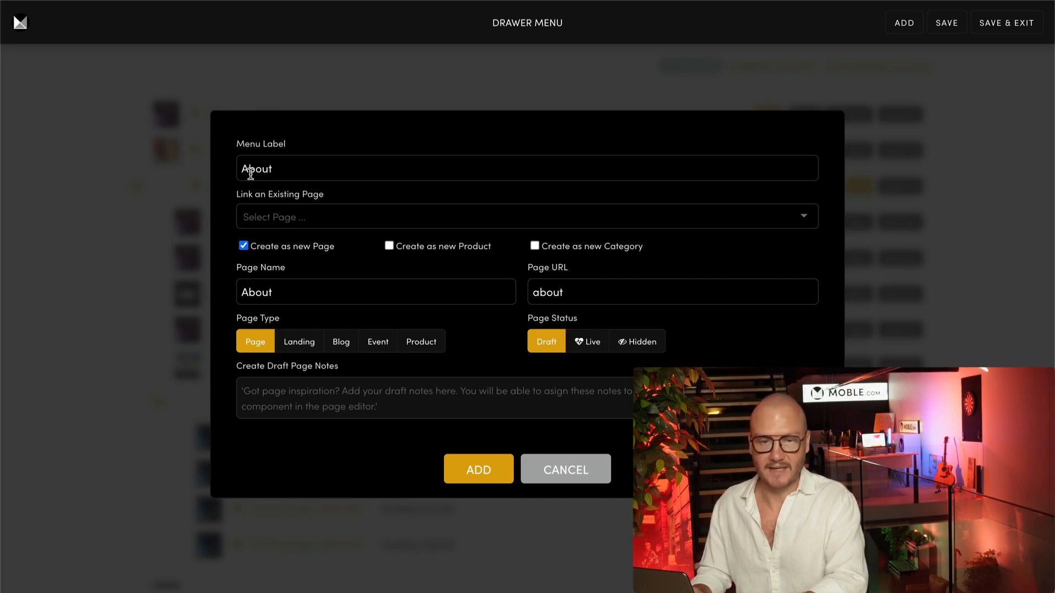
left_click_drag(277, 169, 231, 170)
type("E")
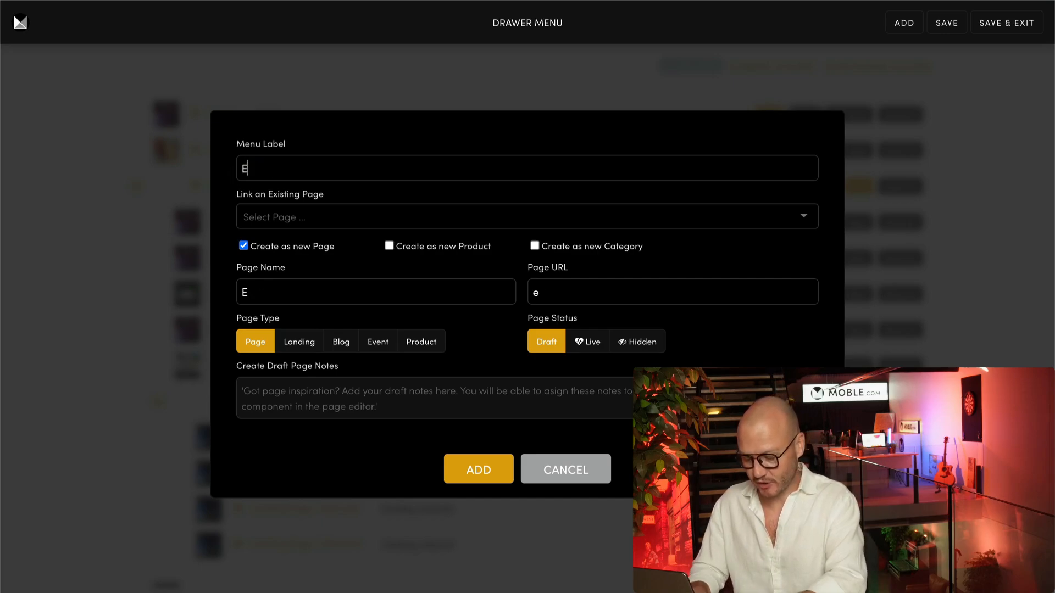
type("vents")
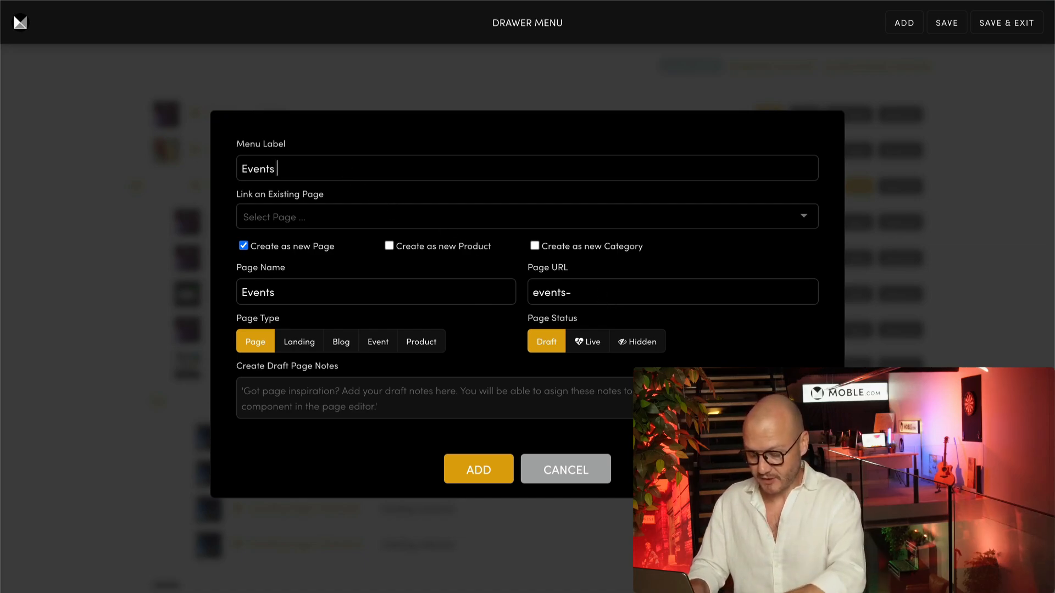
- Try the menu label Events Pages and restore it to Events
type("Pages")
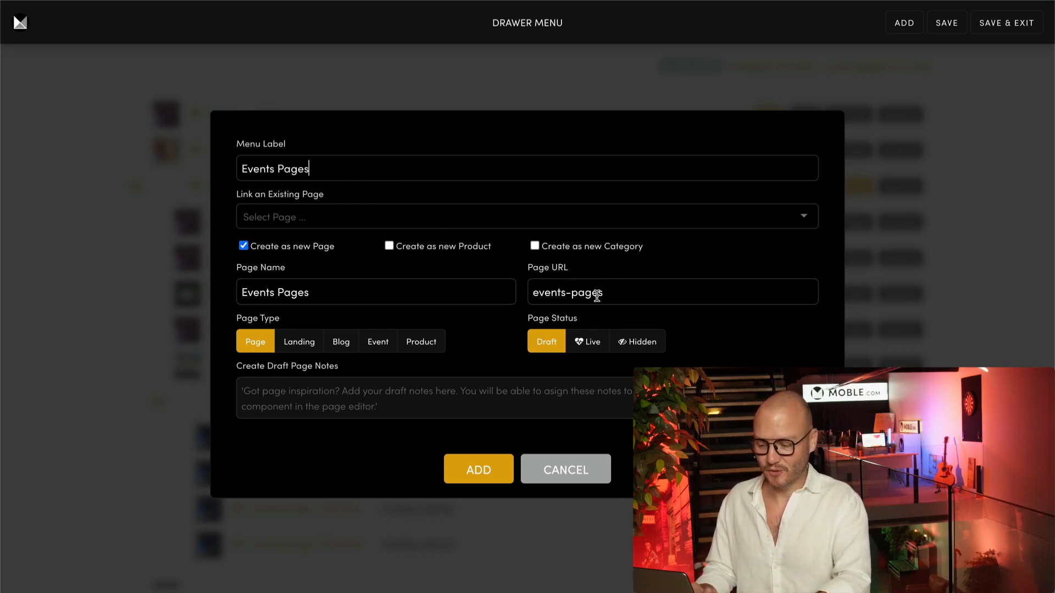
left_click_drag(313, 167, 278, 169)
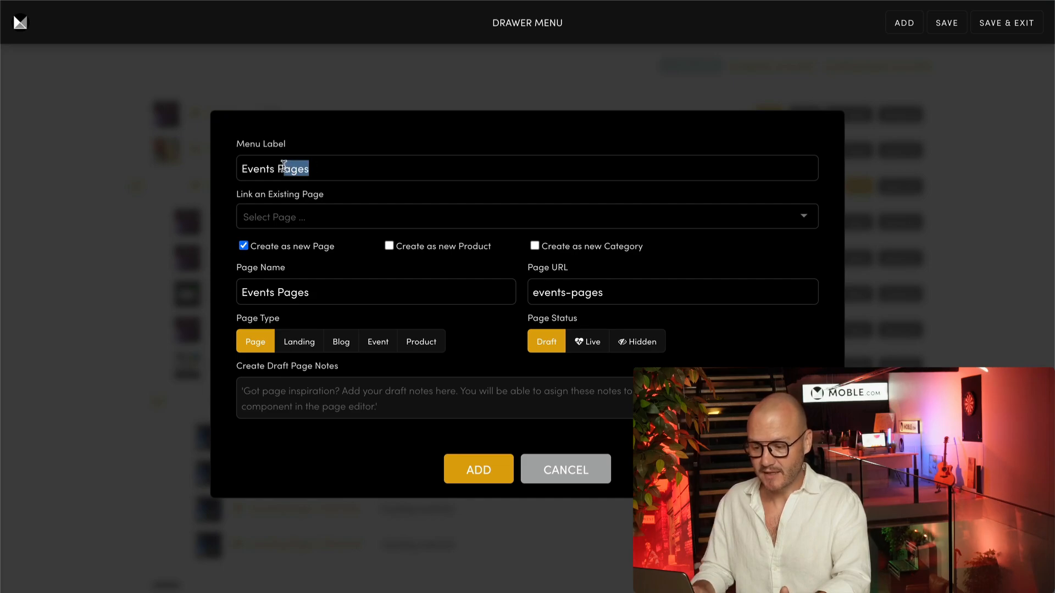
key("BackSpace")
key("BackSpace")
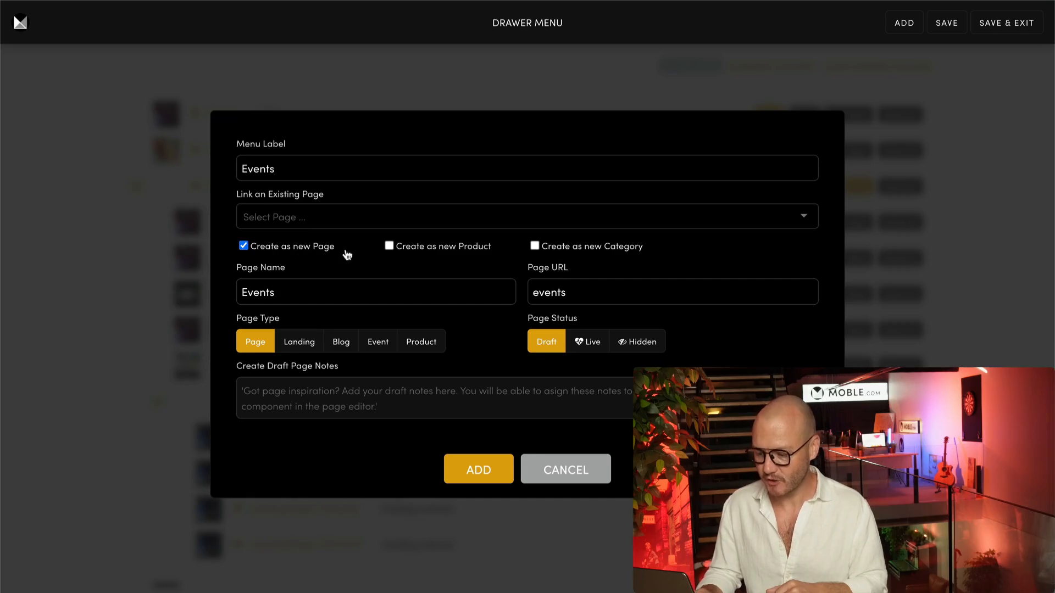
- Add the Events item to the drawer menu and nest it under Pages, below Event Page - Form
left_click(464, 478)
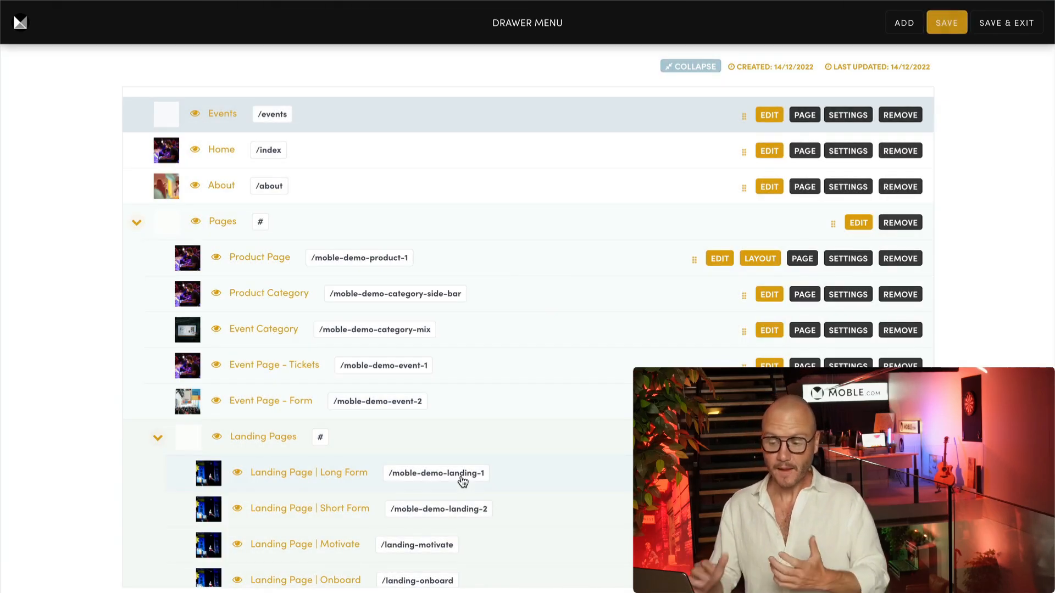
left_click_drag(742, 117, 131, 411)
left_click(135, 190)
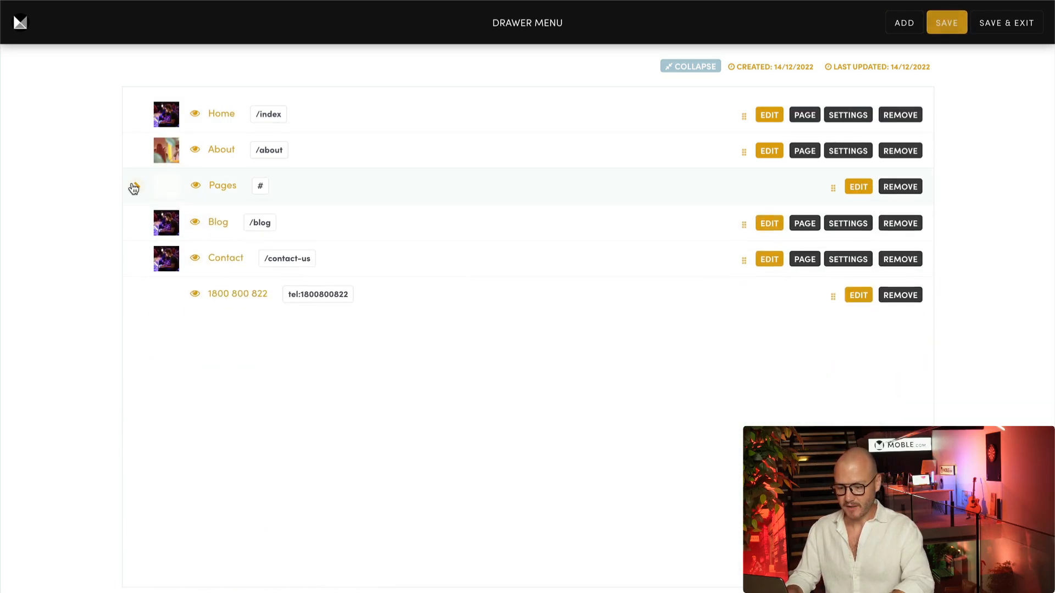
left_click(136, 186)
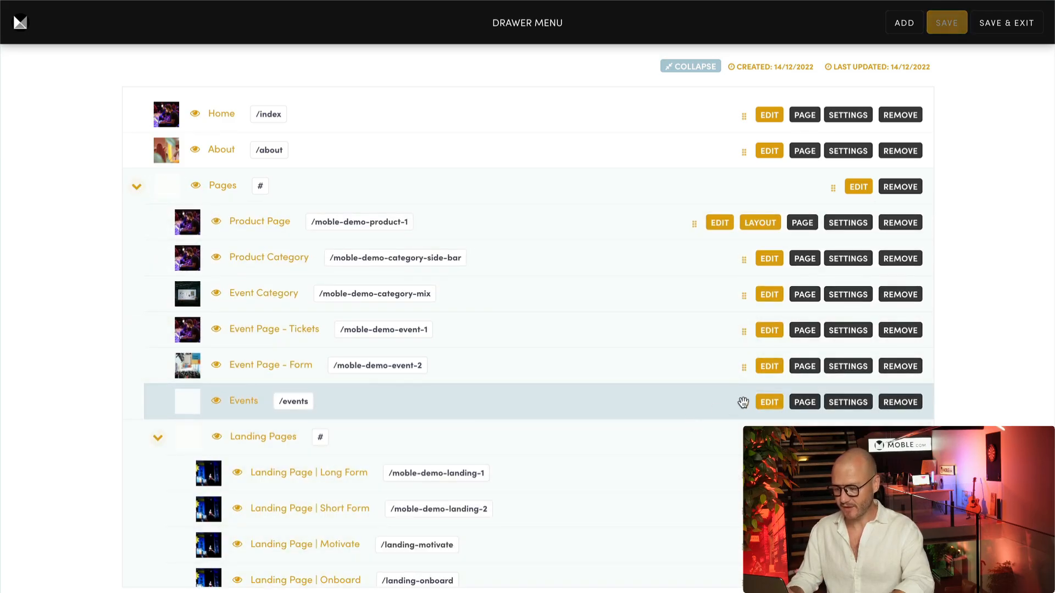
- Move Events out of the Pages group to the top level and place it between Pages and Blog
left_click_drag(740, 401, 367, 167)
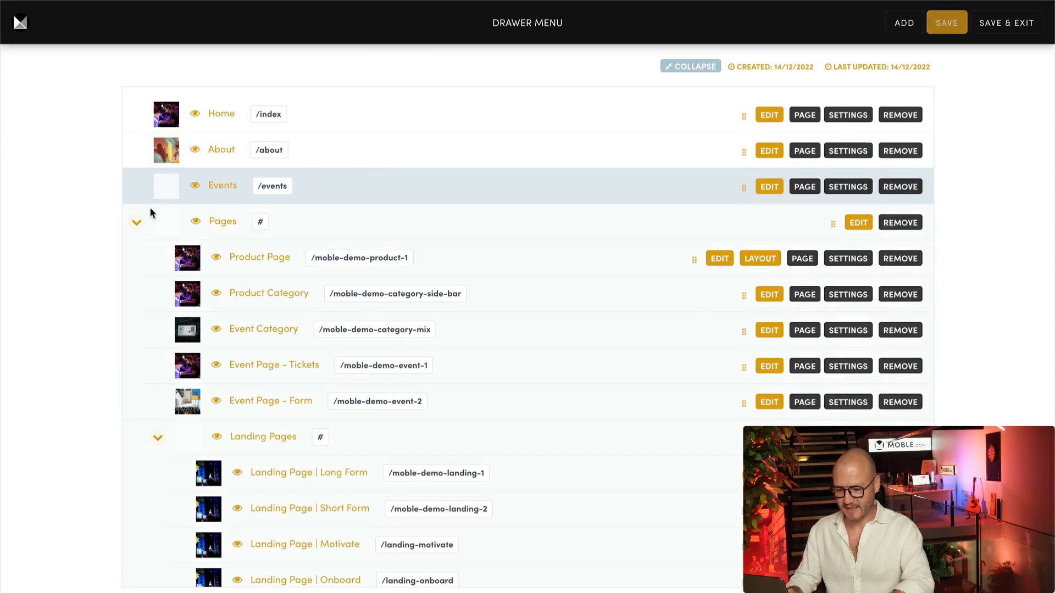
left_click(136, 222)
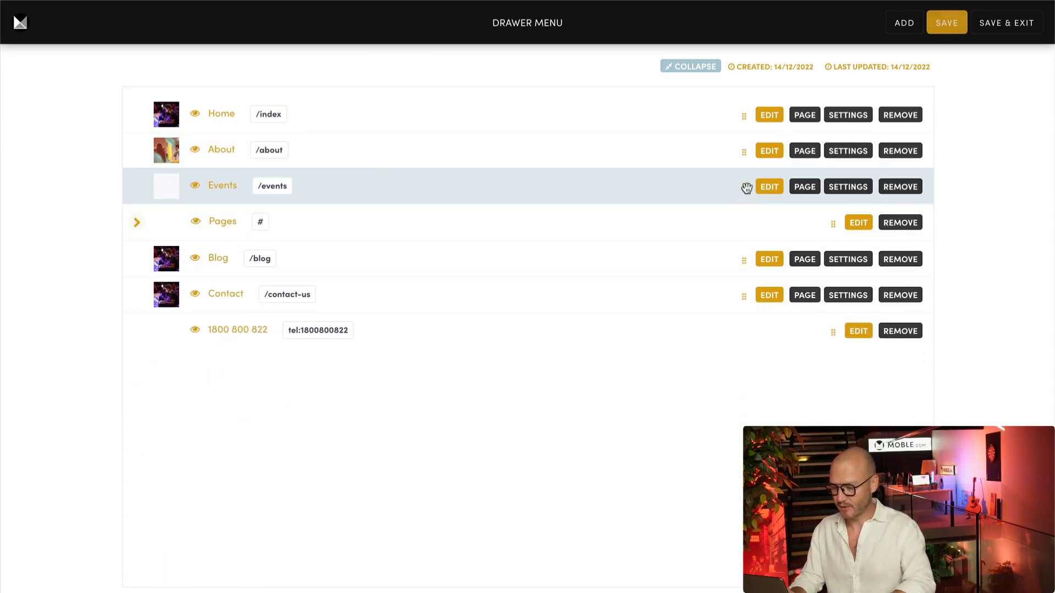
left_click_drag(744, 187, 640, 238)
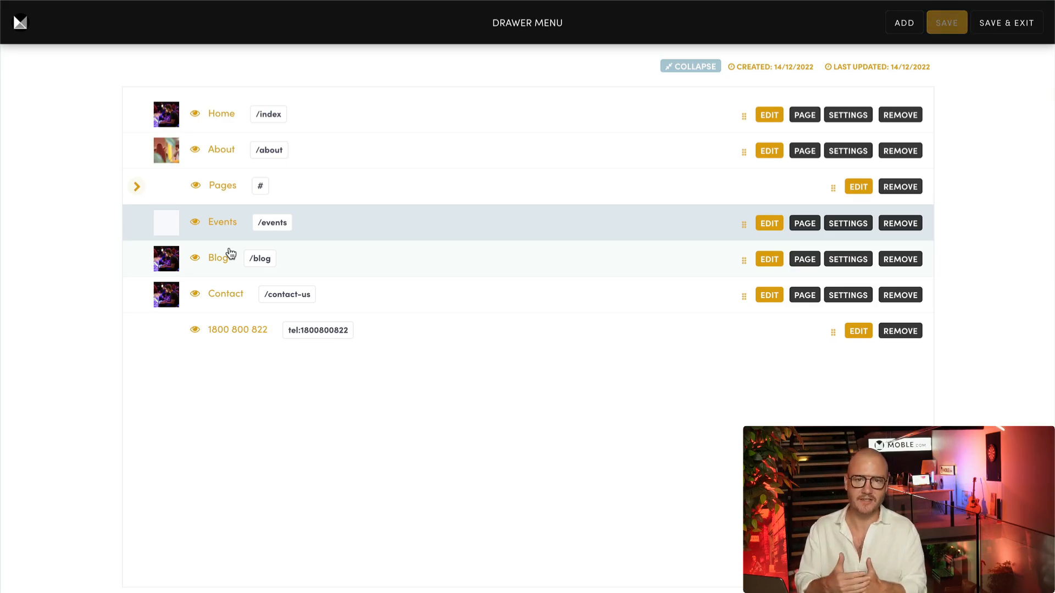
- Expand the Pages group and review the planned Navigation structure in the Alio Brand Guidelines Figma file
left_click(136, 187)
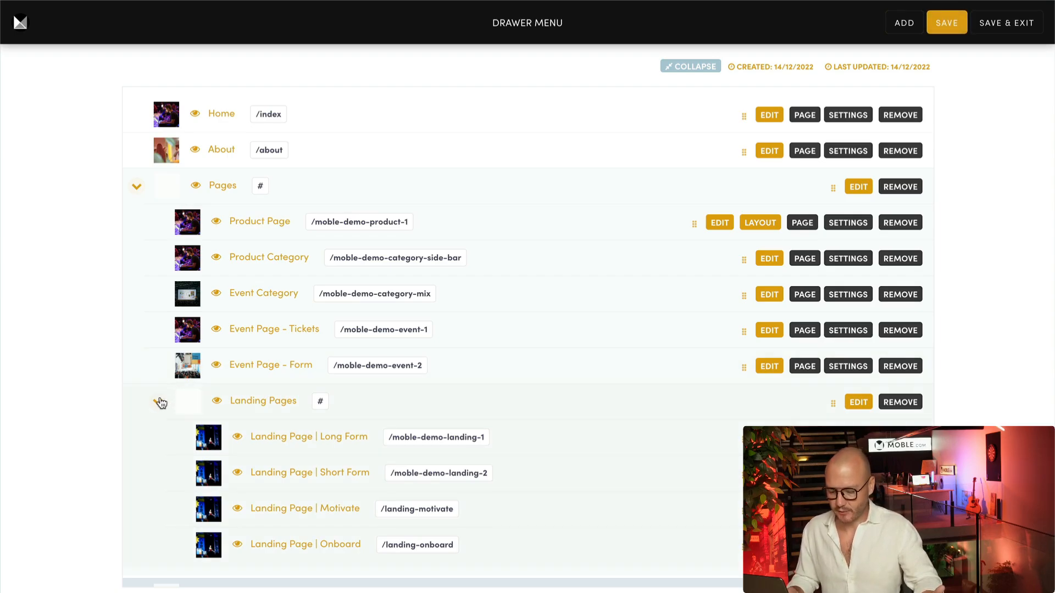
scroll(230, 402, "down", 3)
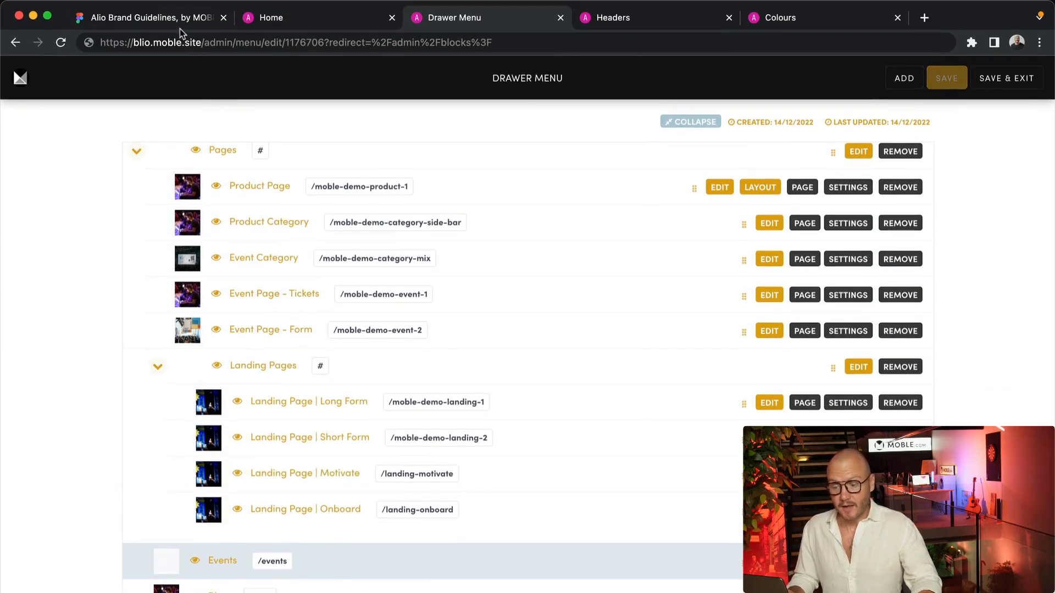
left_click(180, 10)
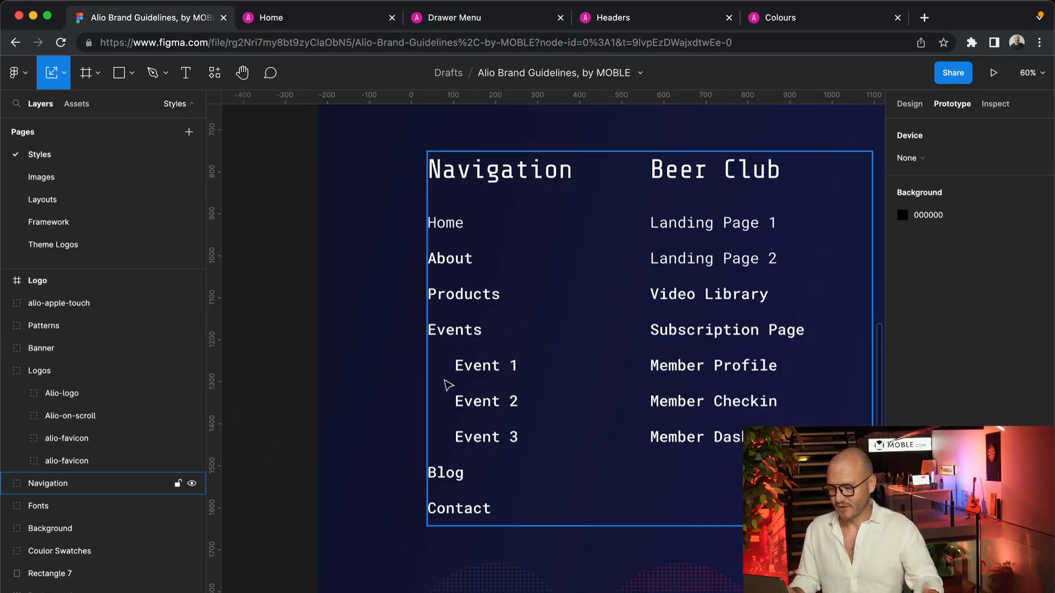
left_click(395, 236)
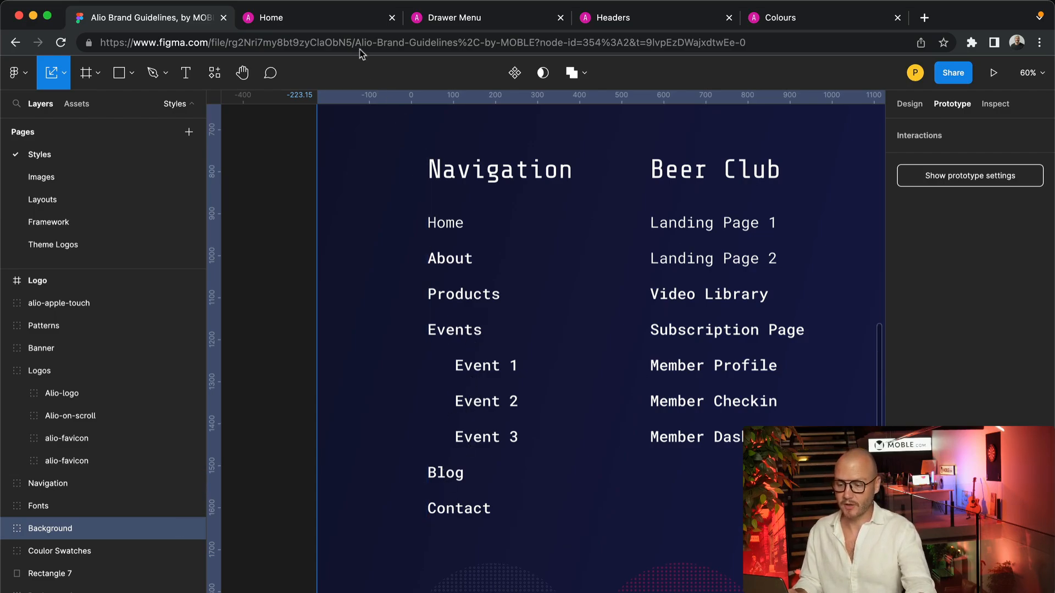
- Return to the drawer menu and remove the Landing Pages group with its subpages from Pages
left_click(438, 24)
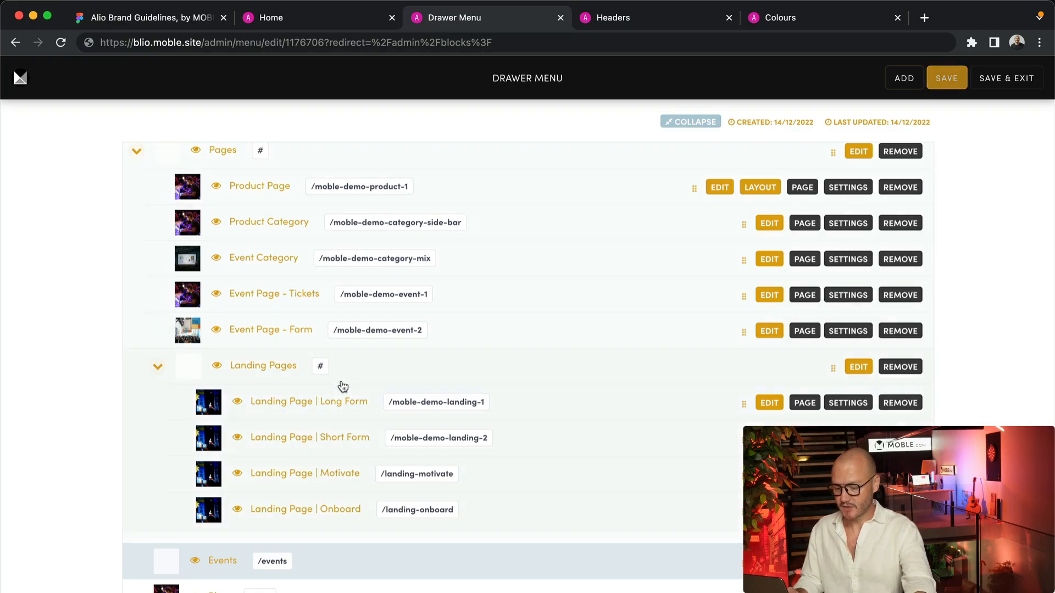
left_click(158, 369)
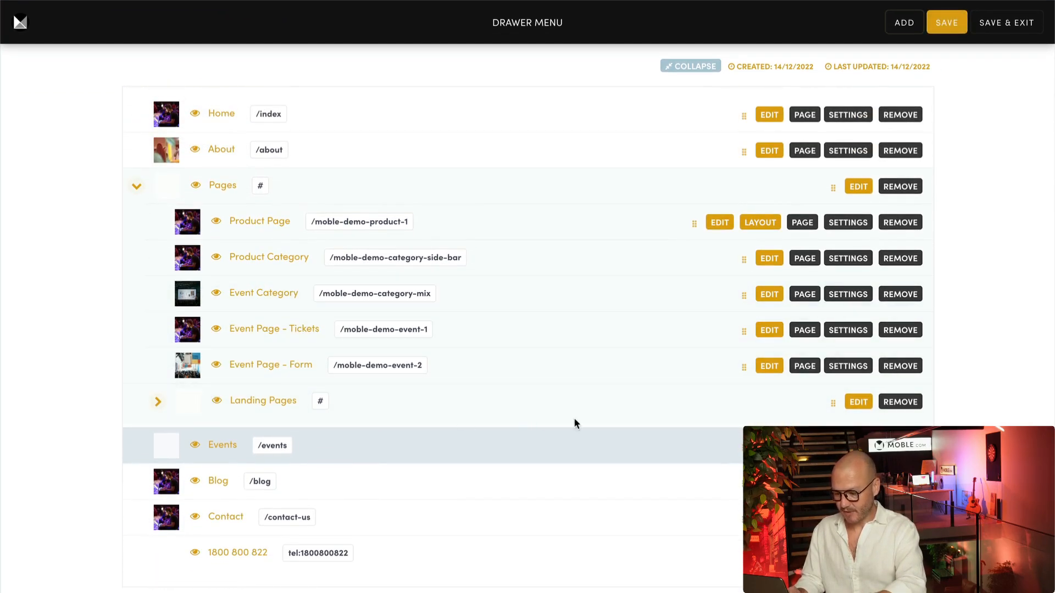
left_click(157, 403)
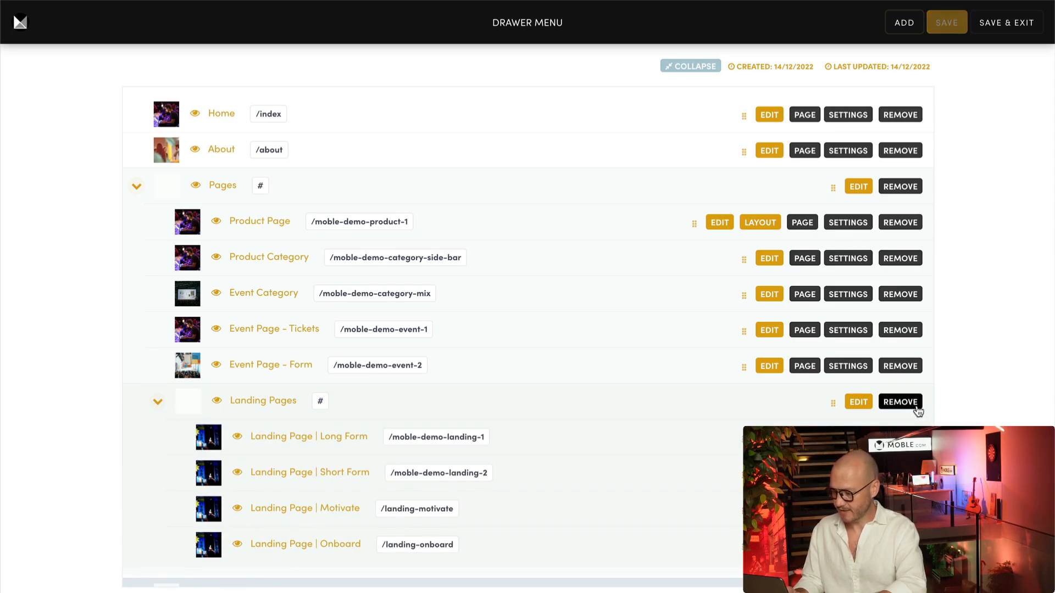
left_click(899, 402)
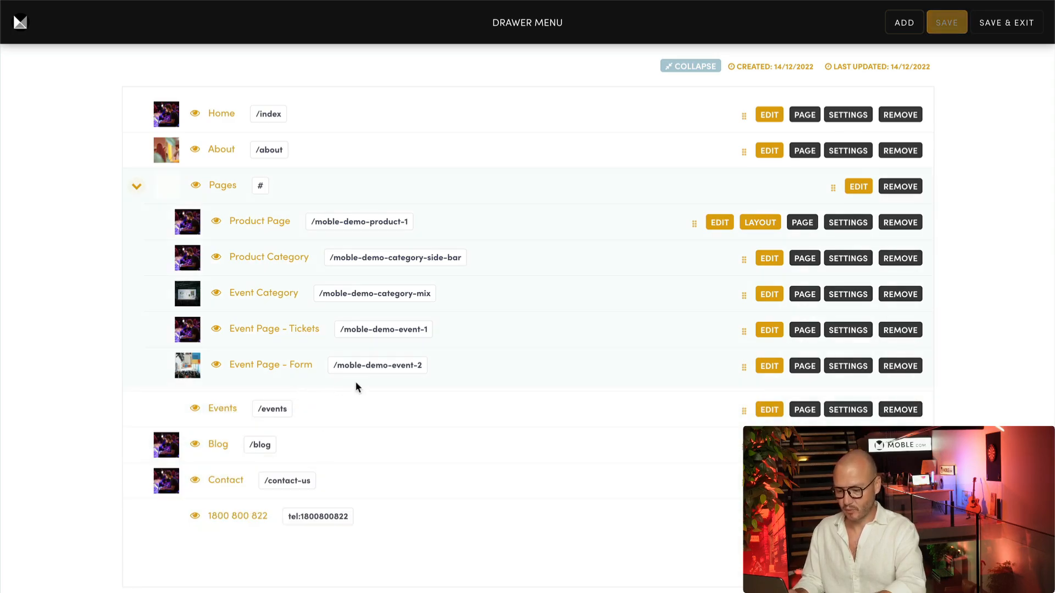
- Nest Event Category, Event Page - Tickets and Event Page - Form under the Events menu item
scroll(495, 389, "down", 1)
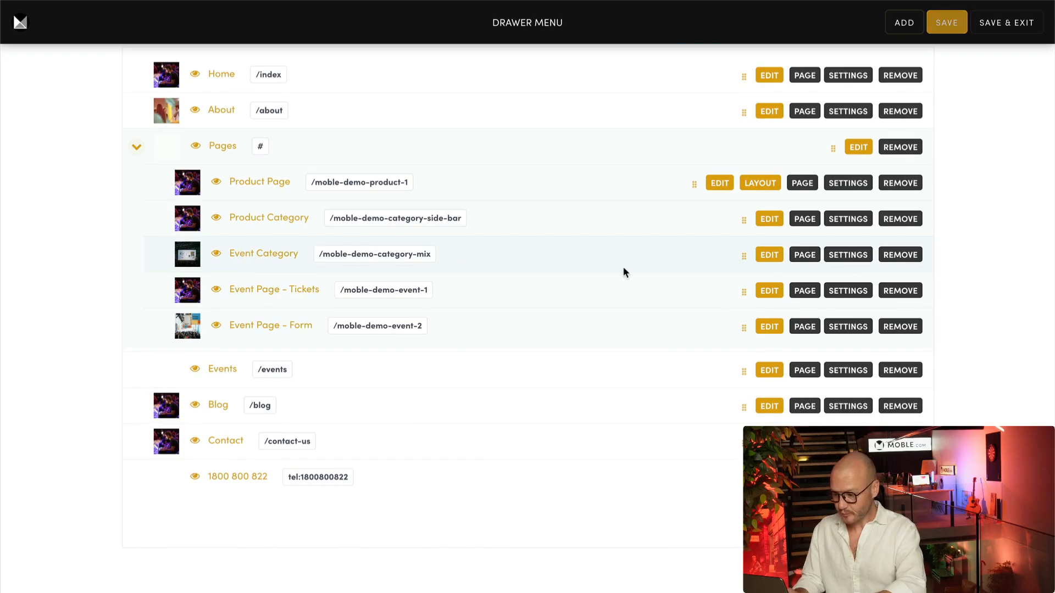
left_click_drag(745, 253, 675, 330)
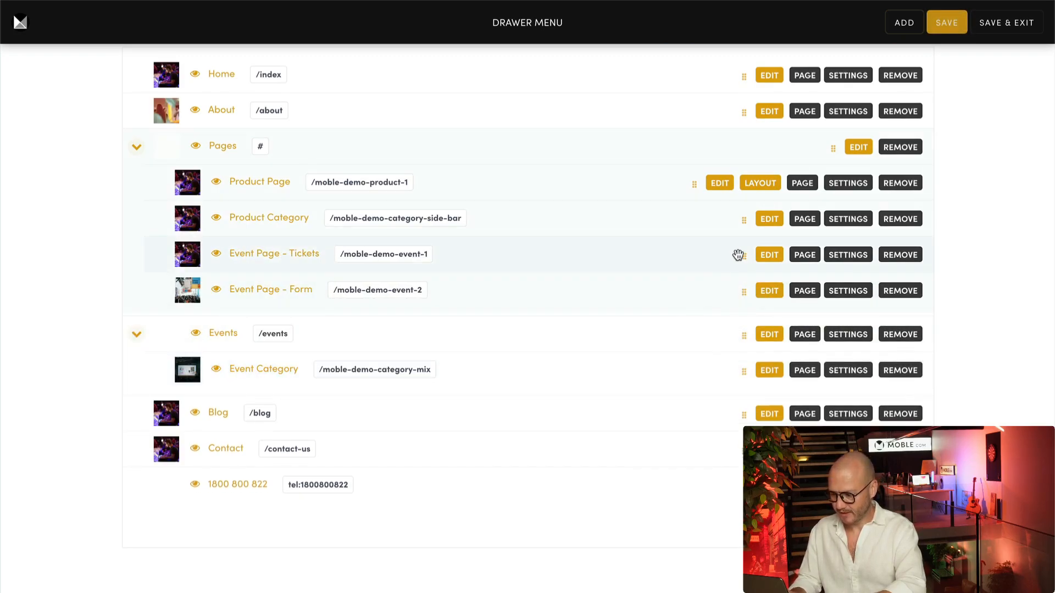
left_click_drag(743, 255, 681, 384)
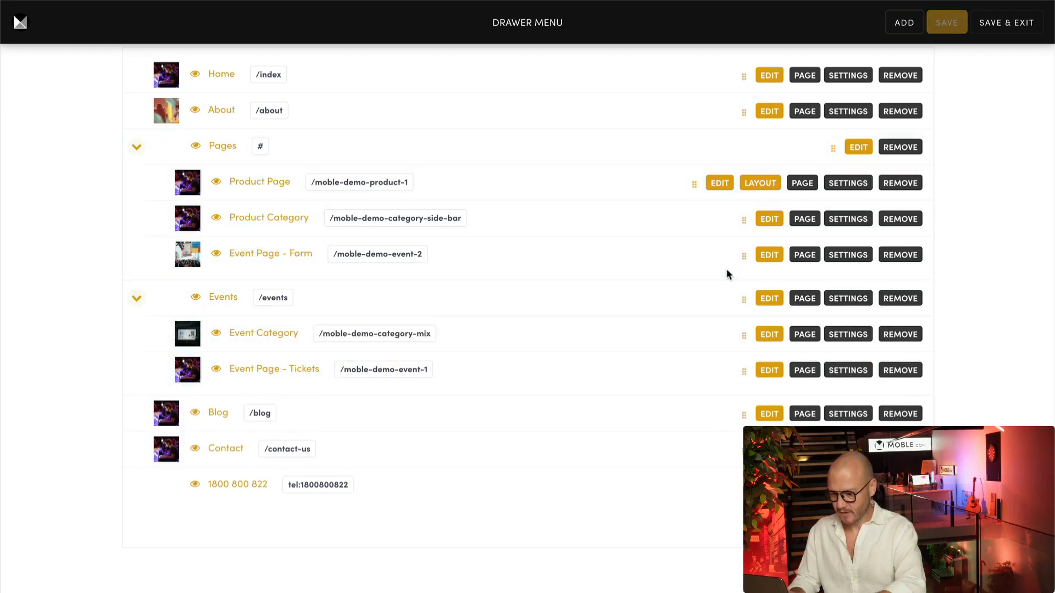
left_click_drag(741, 251, 723, 367)
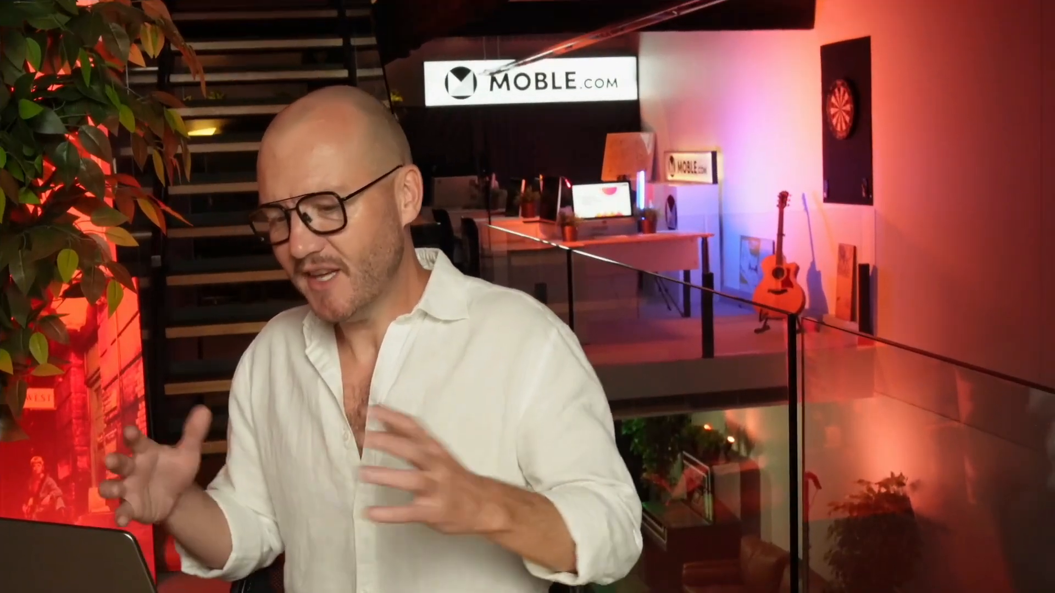